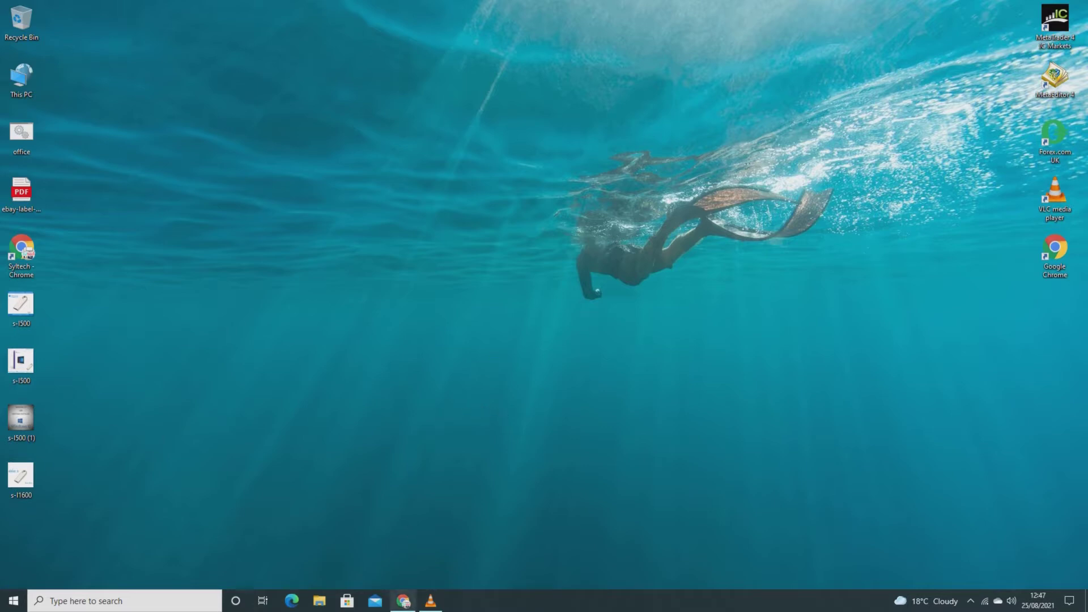
Switch to Chrome and check the membership requirement on the Windows Insider Preview Downloads page
{"action": "left_click", "coordinate": [403, 602]}
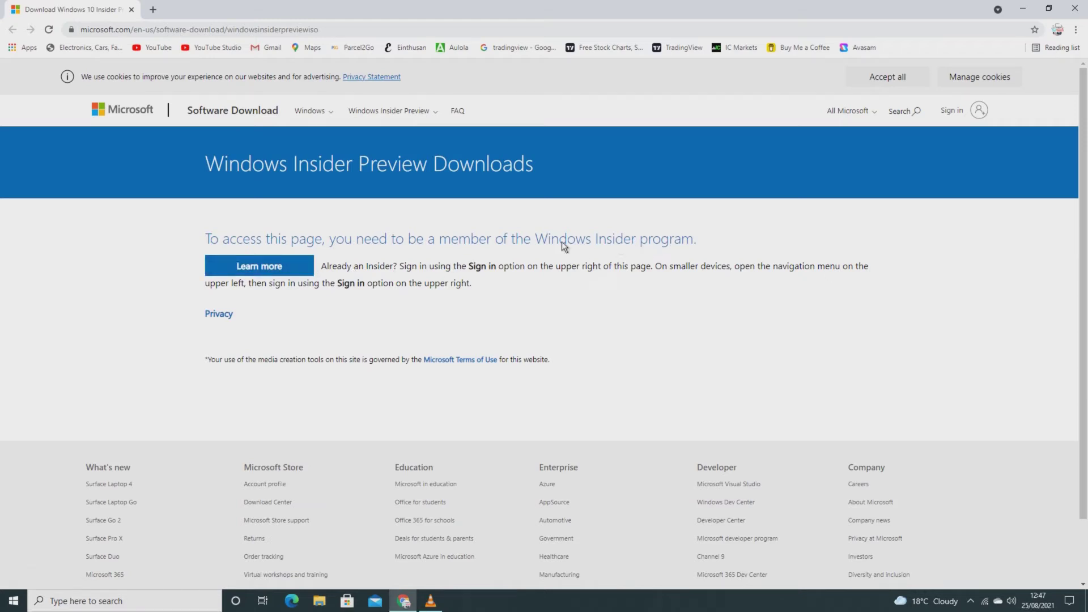
{"action": "left_click_drag", "start_coordinate": [509, 240], "coordinate": [611, 239]}
{"action": "left_click_drag", "start_coordinate": [697, 241], "coordinate": [699, 239]}
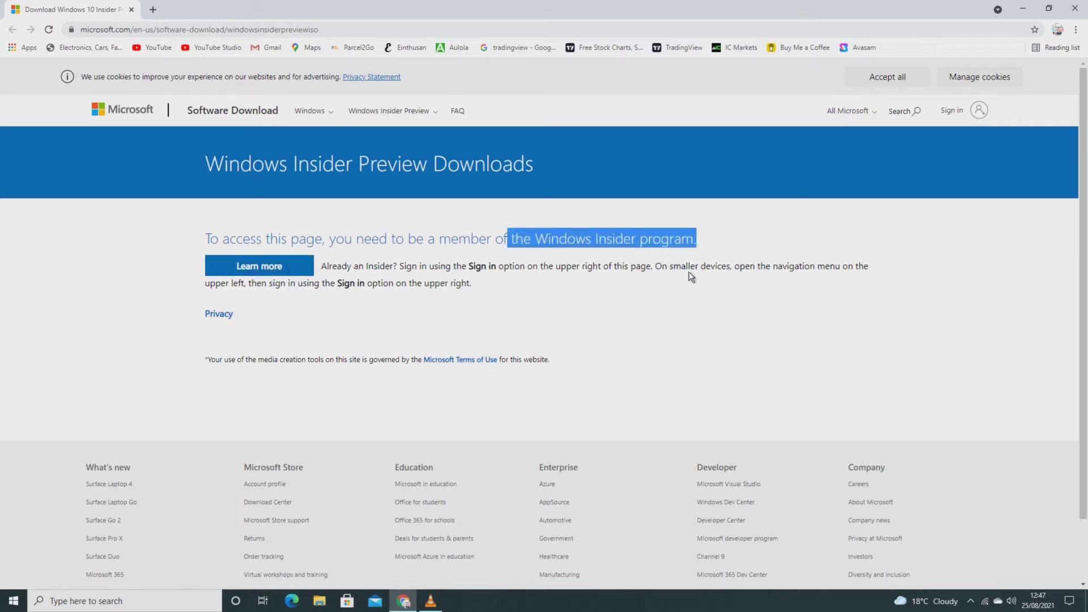
{"action": "left_click", "coordinate": [682, 320]}
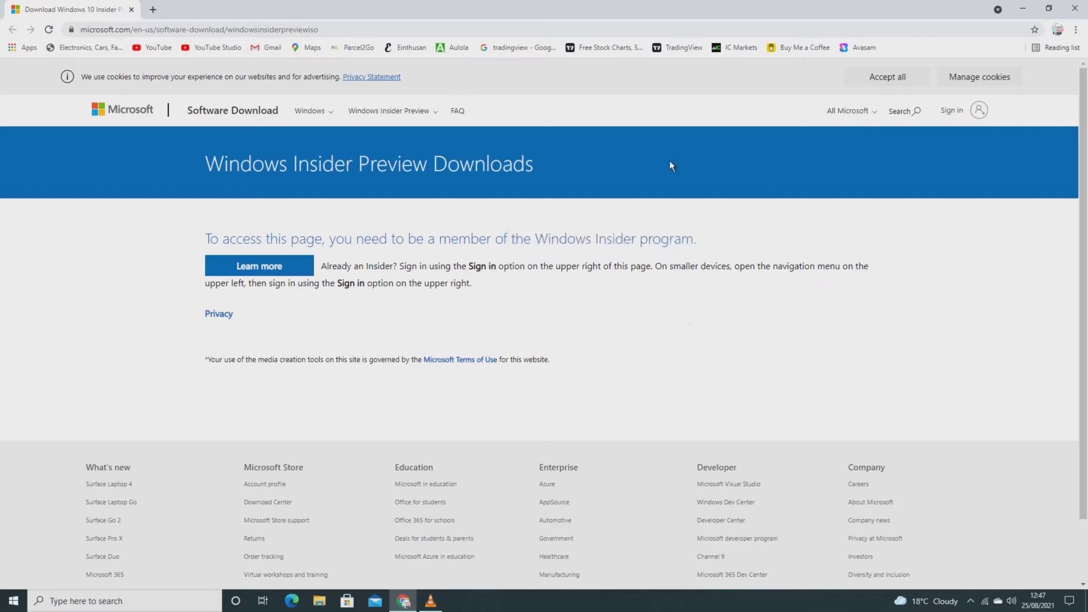
{"action": "left_click", "coordinate": [1022, 8]}
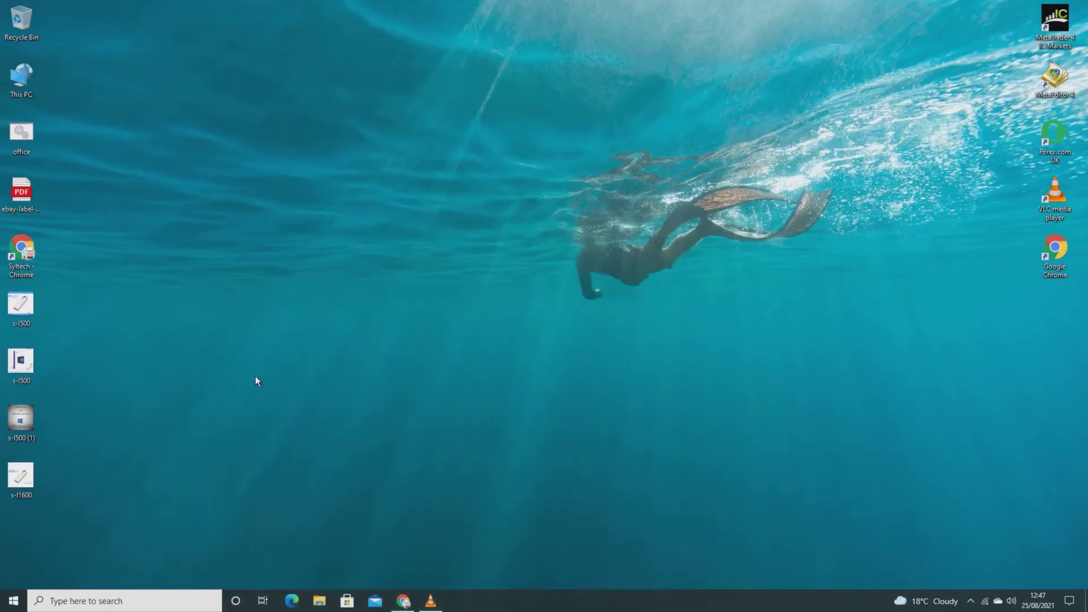
Open the Windows Insider Programme page under Update & Security in Windows Settings
{"action": "left_click", "coordinate": [13, 601]}
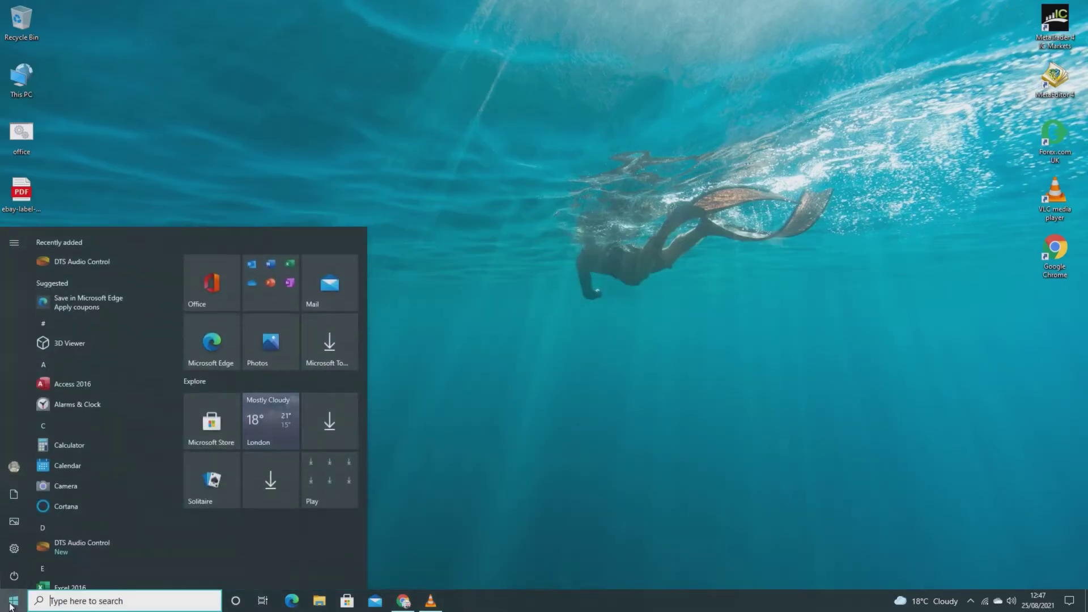
{"action": "left_click", "coordinate": [22, 552]}
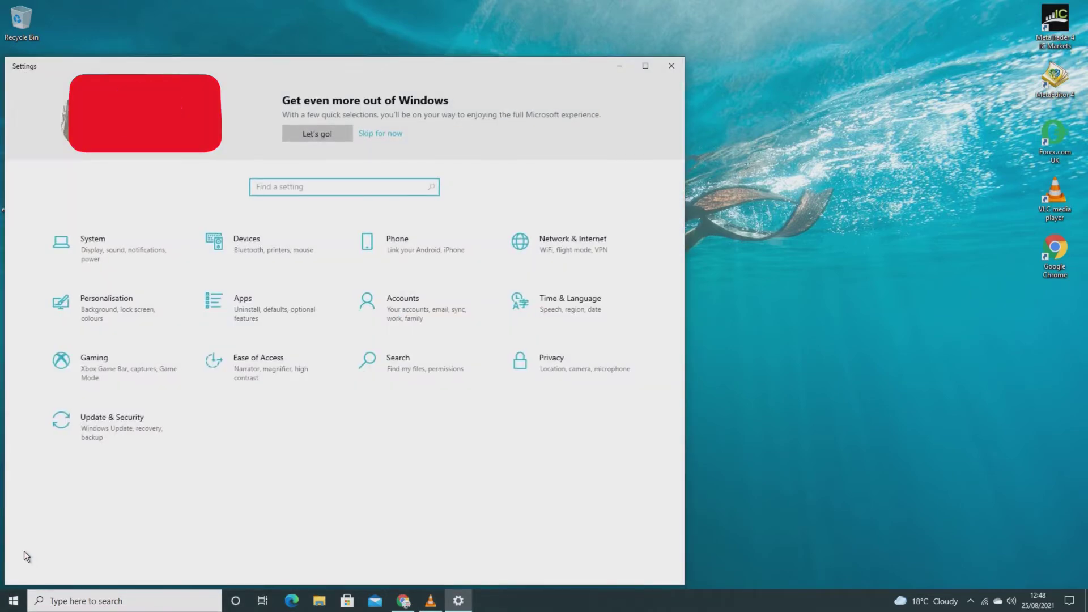
{"action": "left_click", "coordinate": [111, 429]}
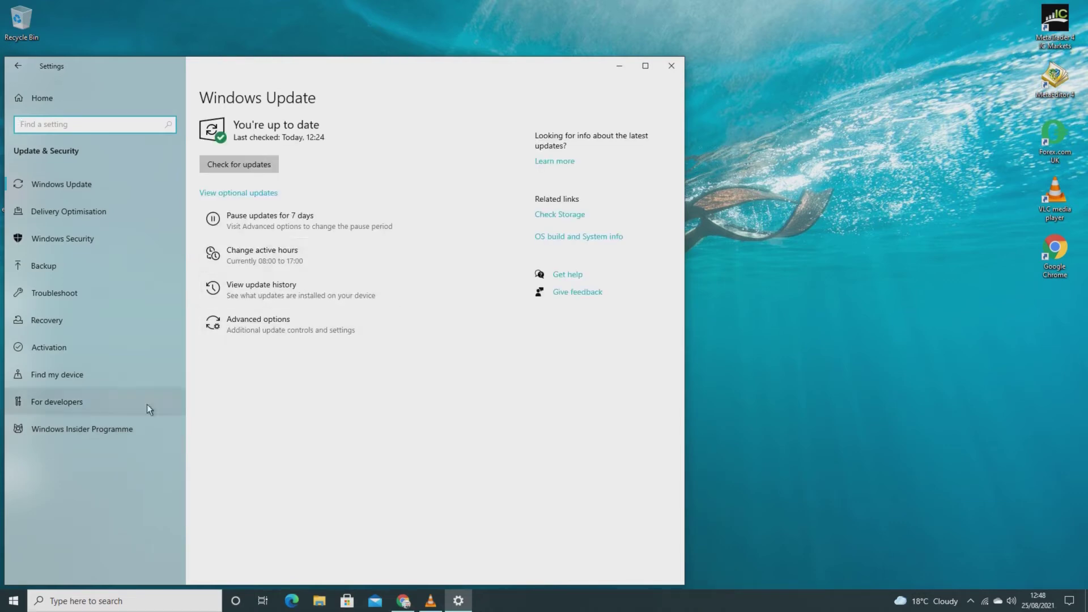
{"action": "left_click", "coordinate": [81, 429]}
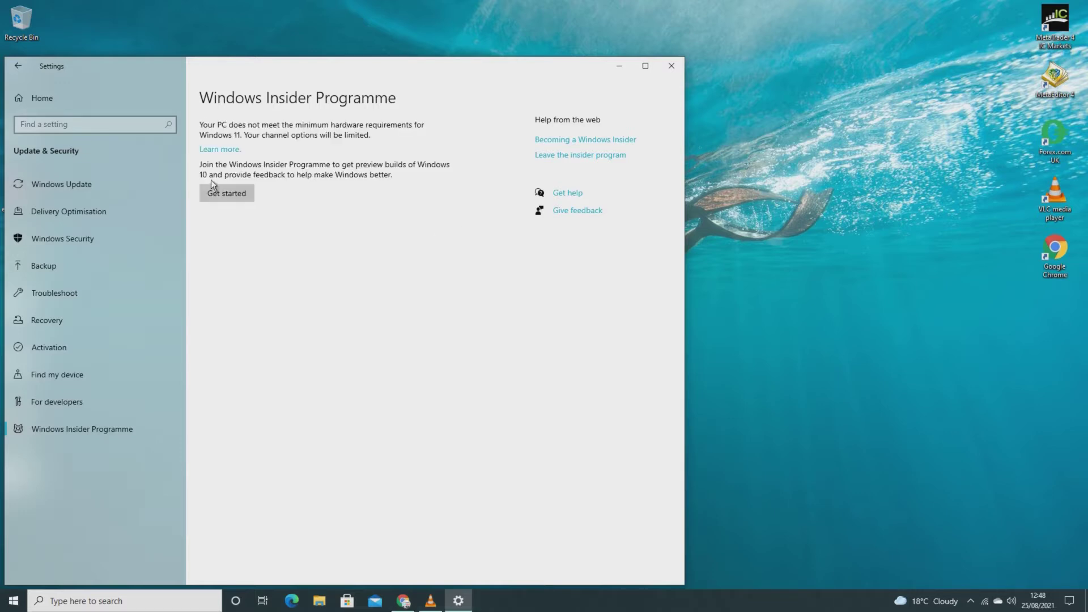
Start joining the Windows Insider Programme and link the account already signed in on this PC
{"action": "left_click", "coordinate": [226, 194]}
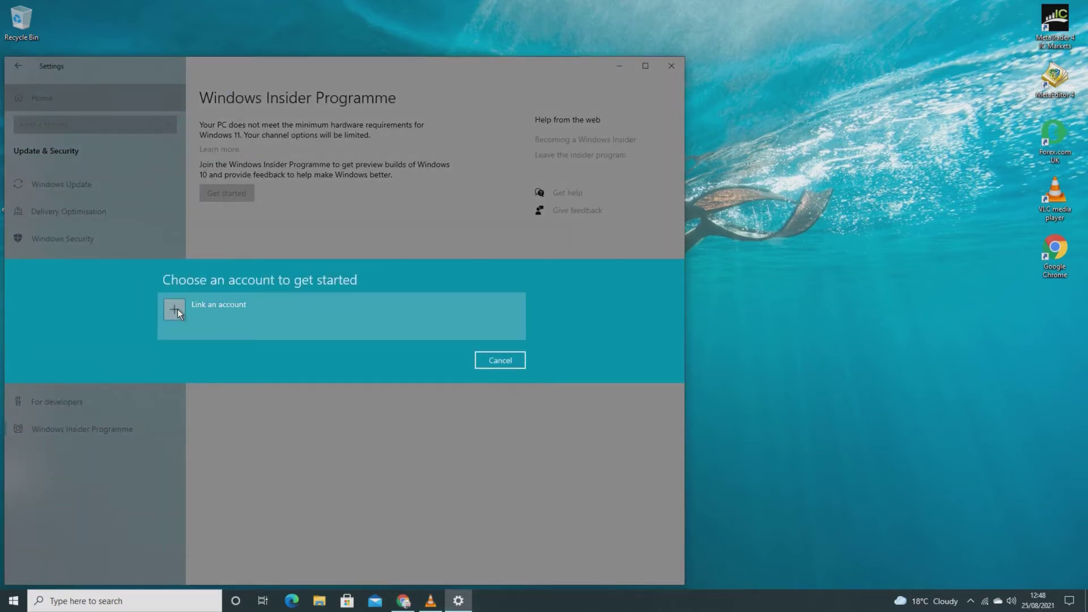
{"action": "left_click", "coordinate": [174, 309]}
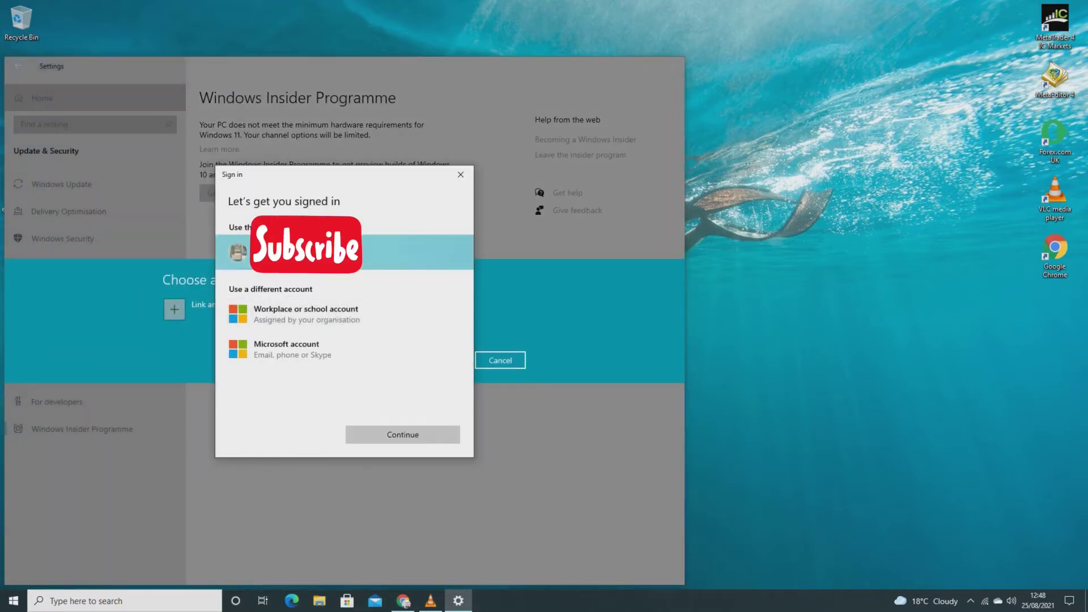
{"action": "left_click", "coordinate": [407, 438]}
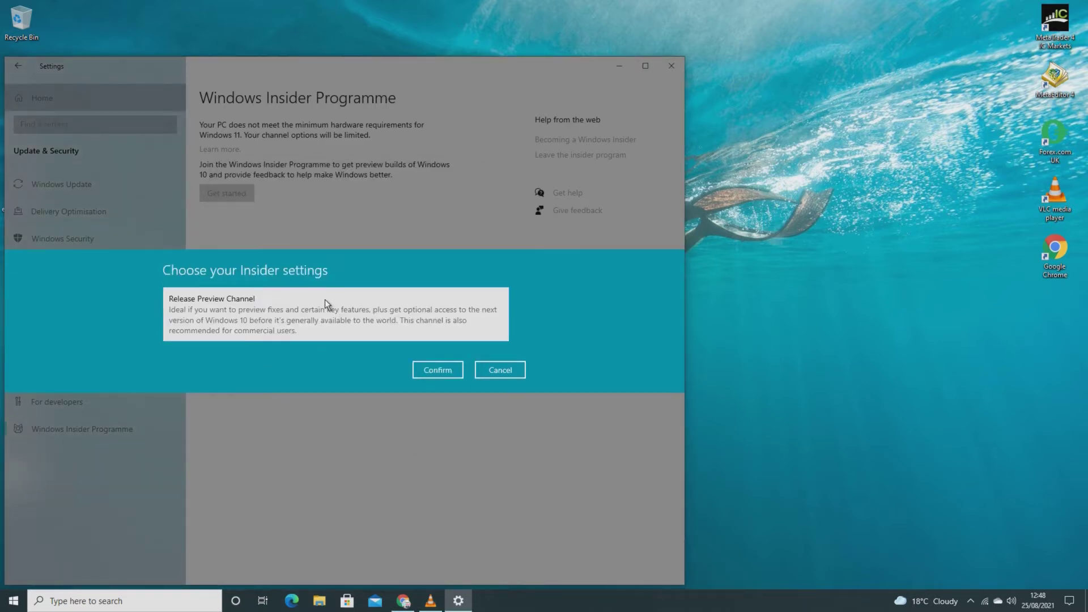
Enrol the PC in the Release Preview Channel, accepting the programme terms and postponing the restart
{"action": "left_click", "coordinate": [439, 372]}
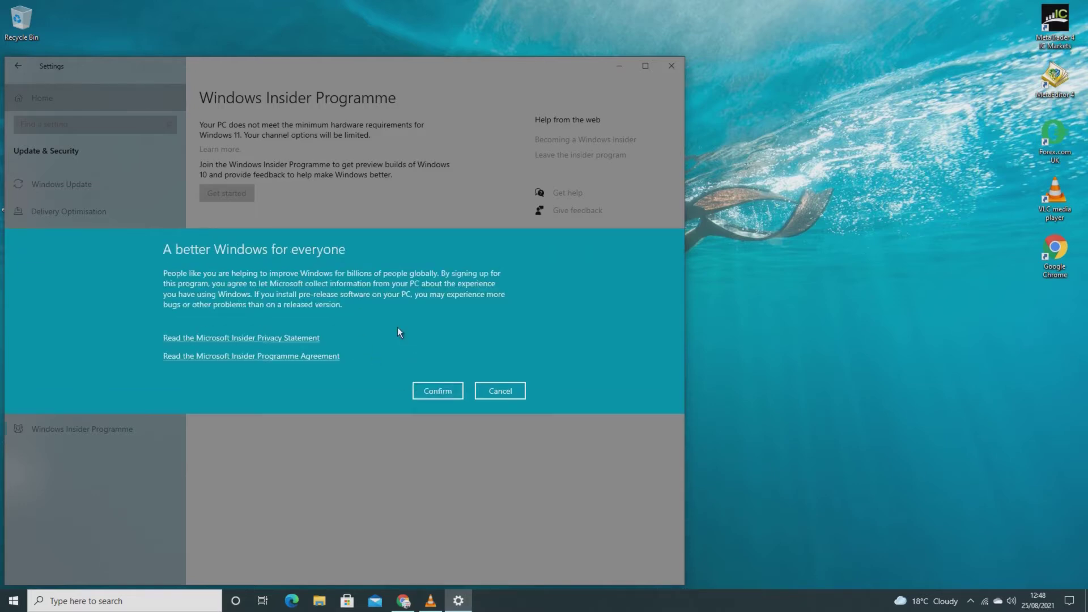
{"action": "left_click", "coordinate": [444, 392]}
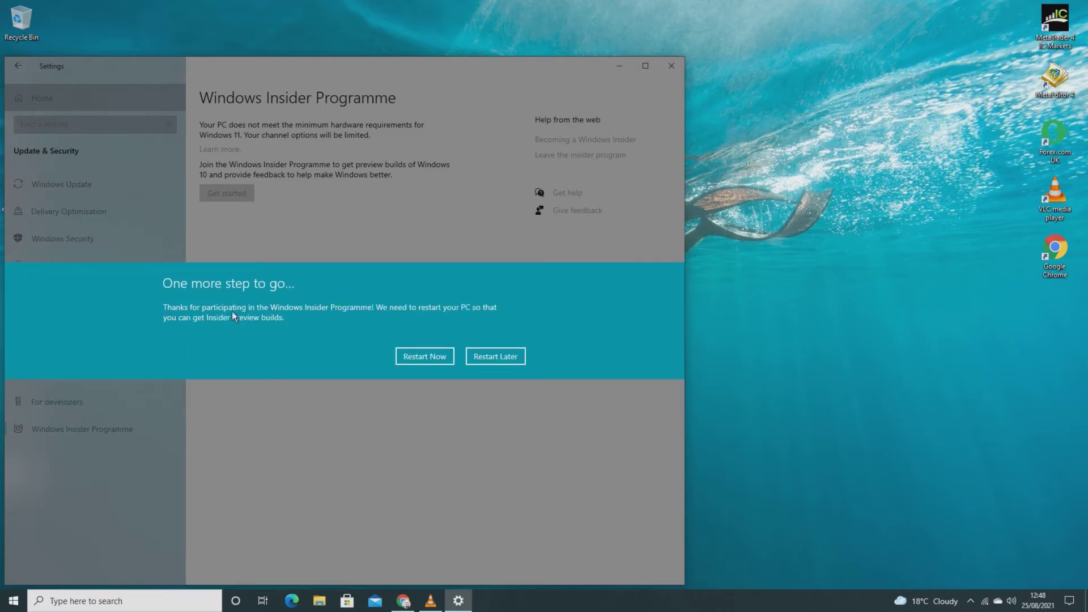
{"action": "left_click", "coordinate": [503, 360]}
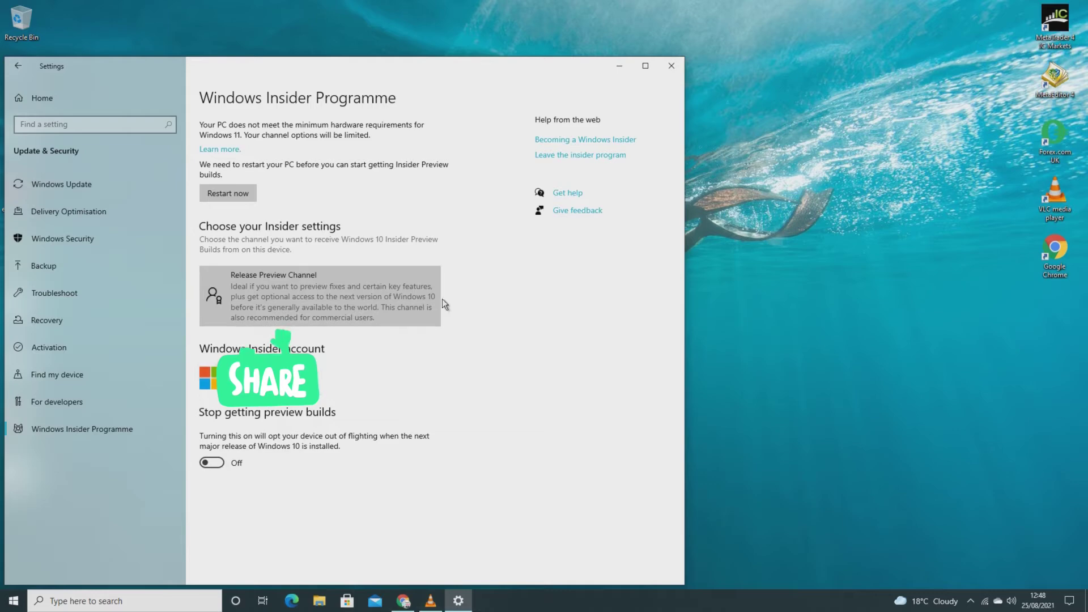
{"action": "left_click", "coordinate": [678, 66]}
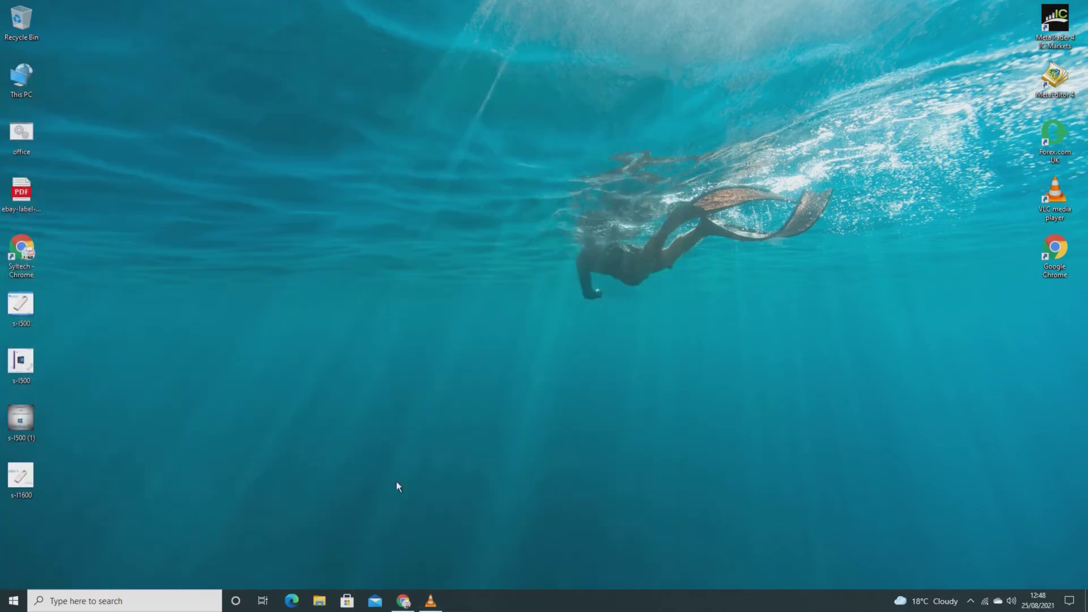
Return to Chrome, sign in to the Windows Insider Preview Downloads page and accept all cookies
{"action": "mouse_move", "coordinate": [391, 609]}
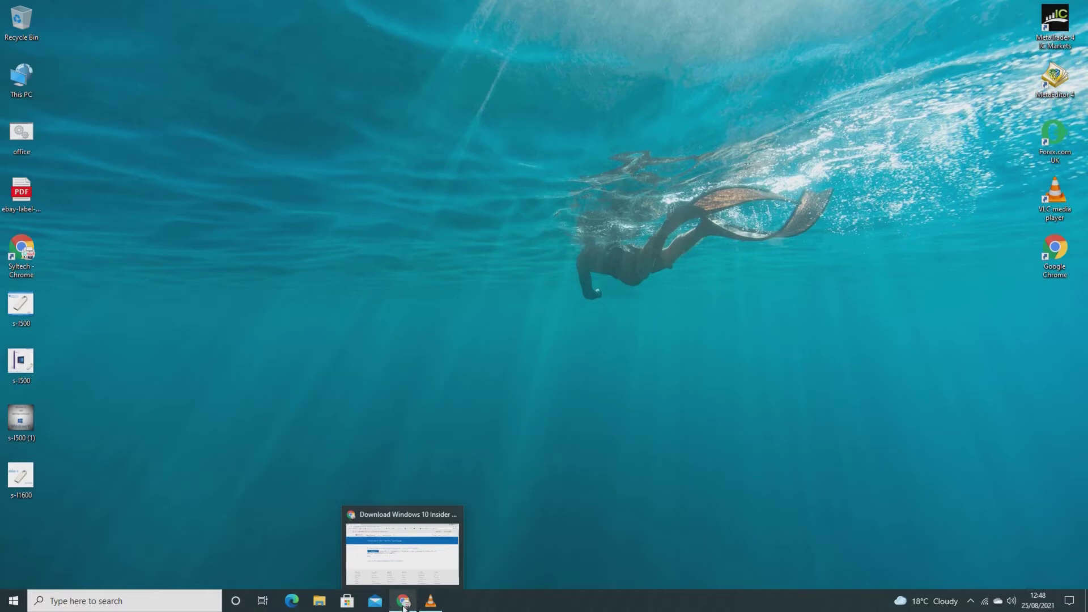
{"action": "left_click", "coordinate": [403, 604]}
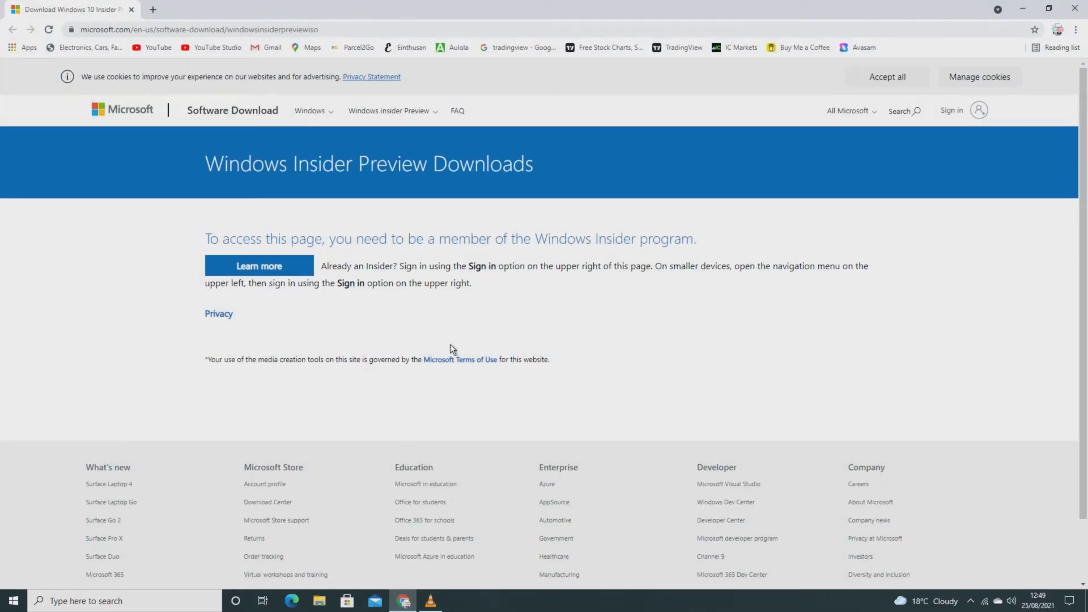
{"action": "left_click", "coordinate": [954, 108]}
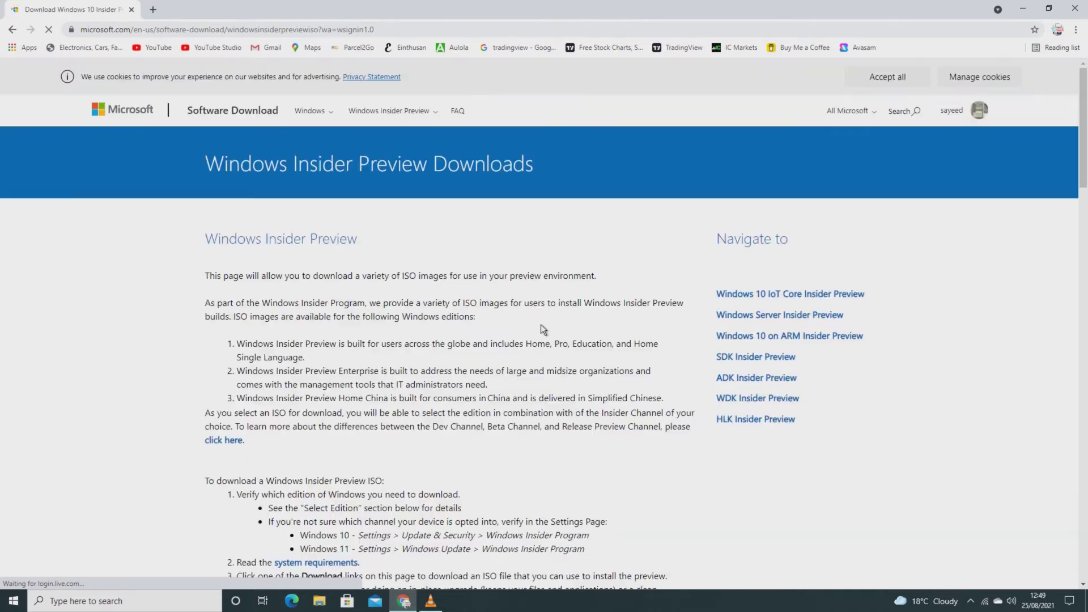
{"action": "left_click", "coordinate": [903, 80]}
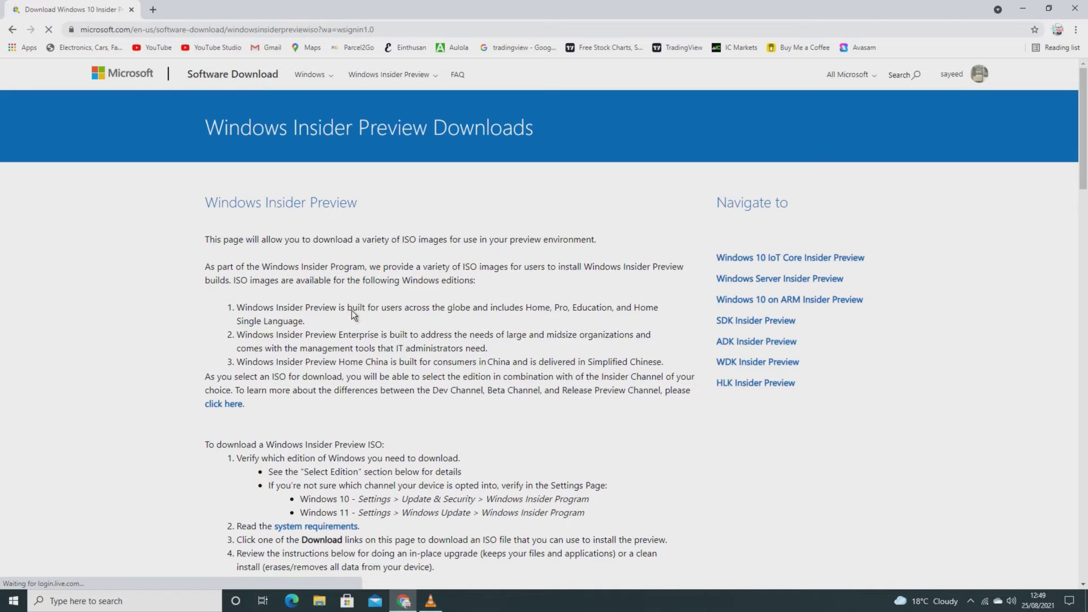
Read the available Windows editions and the instructions for downloading a Windows Insider Preview ISO
{"action": "scroll", "coordinate": [351, 310], "scroll_direction": "down", "scroll_amount": 1}
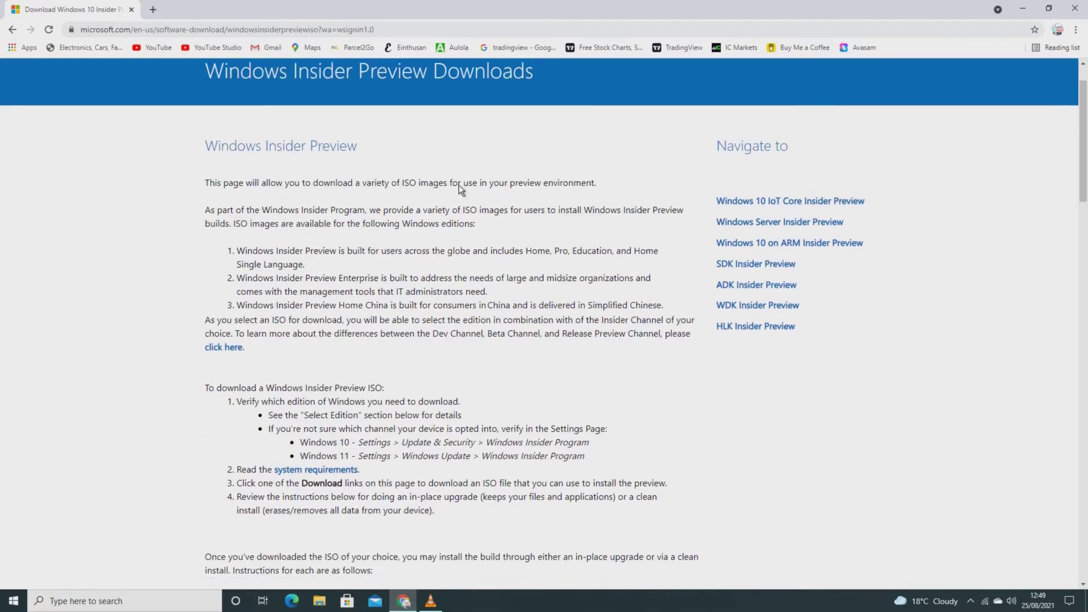
{"action": "left_click_drag", "start_coordinate": [202, 215], "coordinate": [647, 232]}
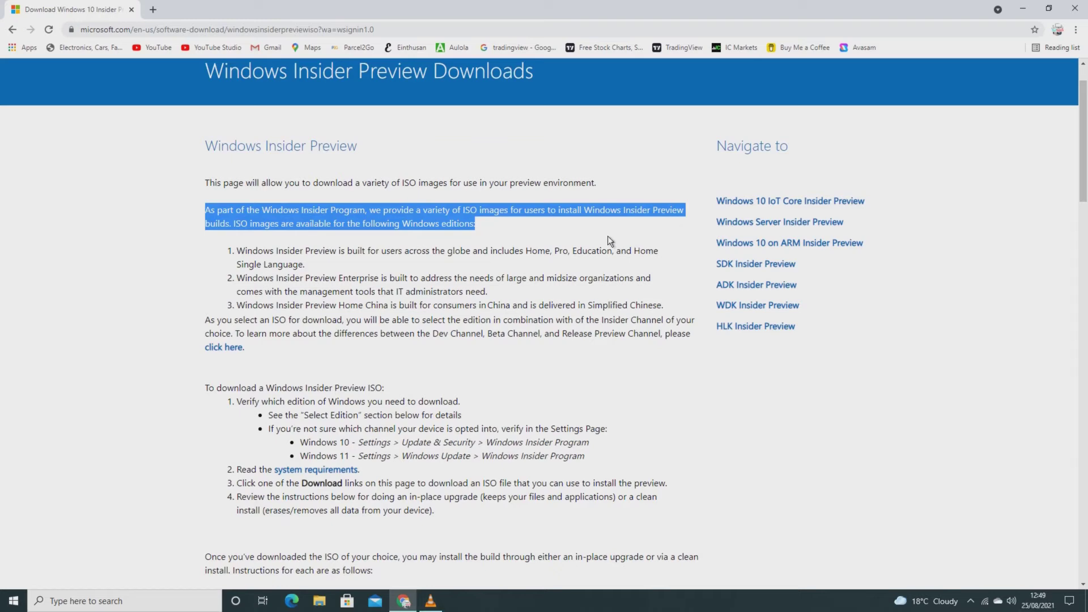
{"action": "scroll", "coordinate": [351, 303], "scroll_direction": "down", "scroll_amount": 1}
{"action": "scroll", "coordinate": [351, 304], "scroll_direction": "down", "scroll_amount": 2}
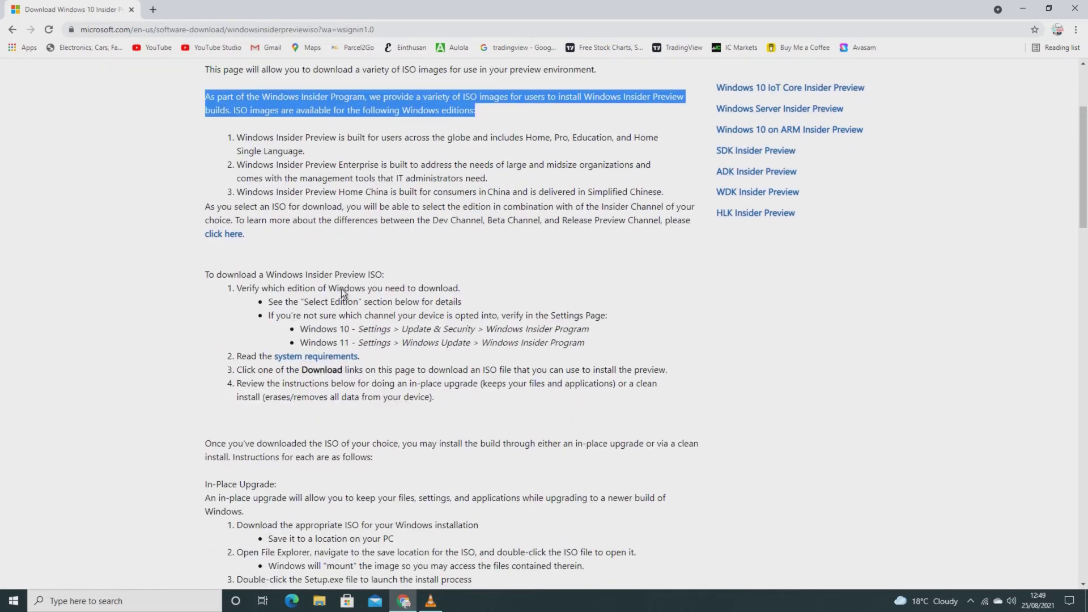
{"action": "left_click", "coordinate": [433, 218]}
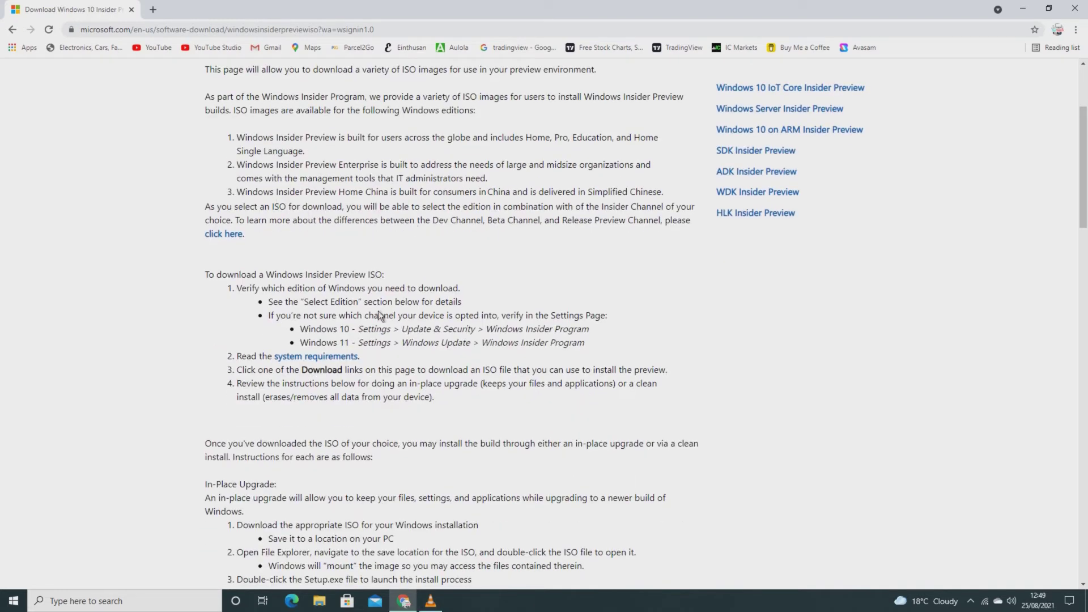
{"action": "scroll", "coordinate": [336, 307], "scroll_direction": "down", "scroll_amount": 1}
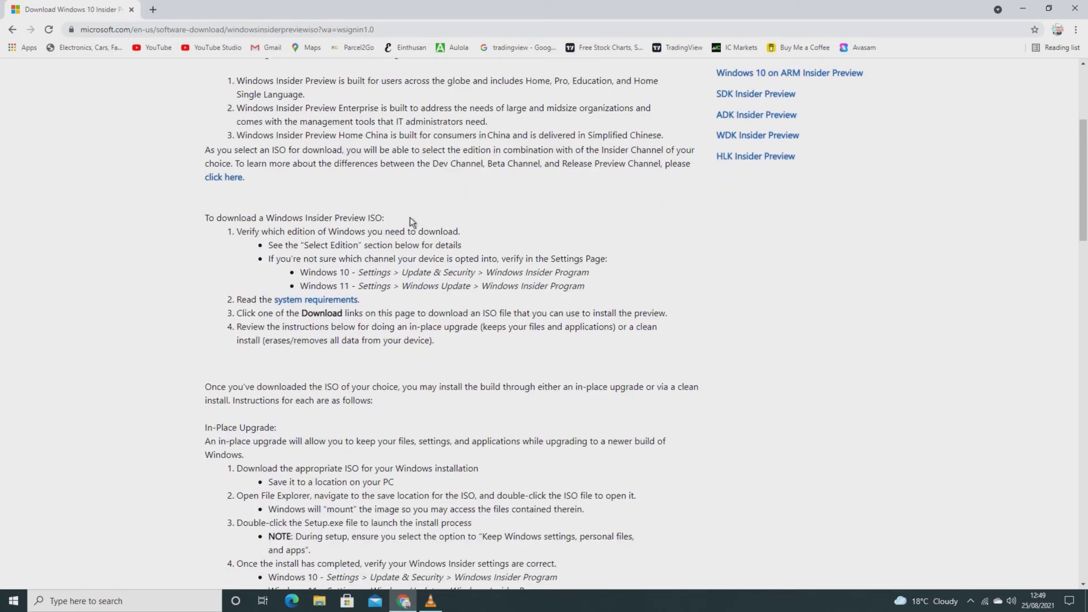
{"action": "scroll", "coordinate": [409, 284], "scroll_direction": "down", "scroll_amount": 1}
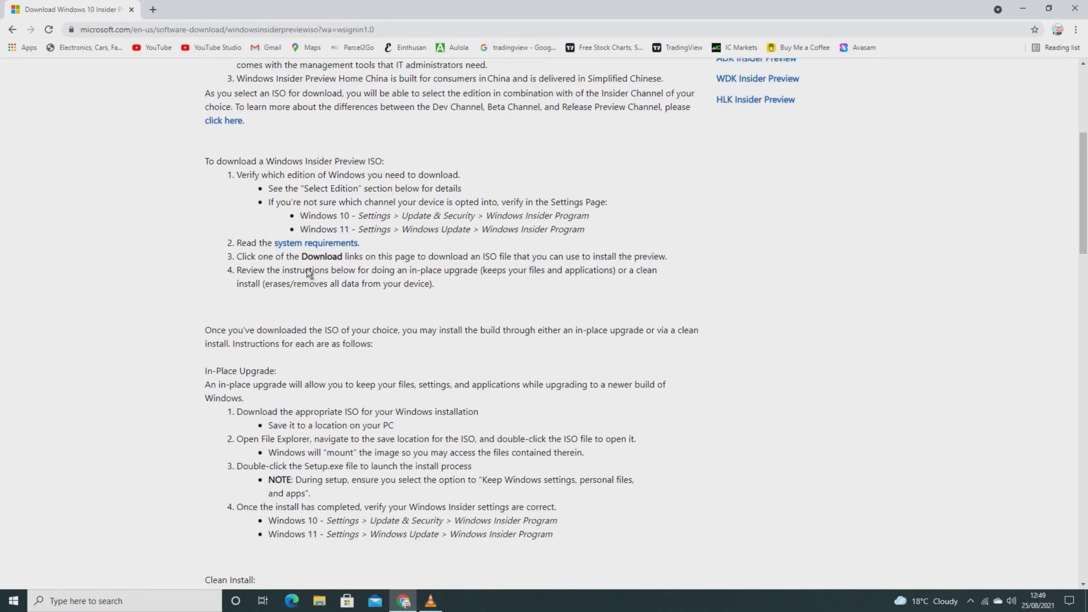
{"action": "left_click_drag", "start_coordinate": [241, 243], "coordinate": [389, 243]}
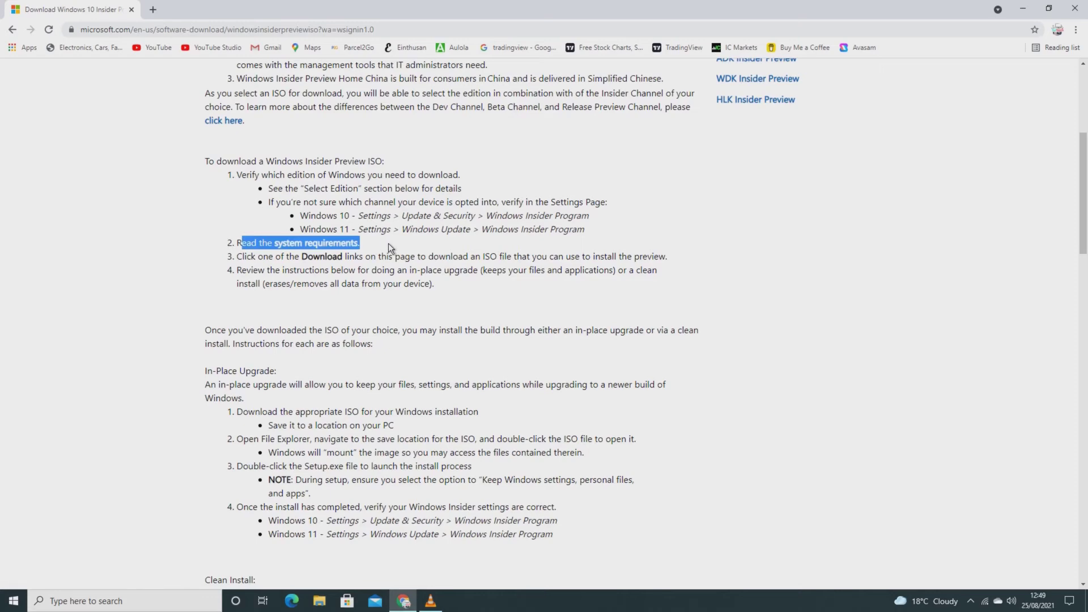
Review the in-place upgrade, clean install and activation instructions on the download page
{"action": "scroll", "coordinate": [442, 335], "scroll_direction": "down", "scroll_amount": 1}
{"action": "scroll", "coordinate": [440, 332], "scroll_direction": "down", "scroll_amount": 3}
{"action": "scroll", "coordinate": [428, 311], "scroll_direction": "down", "scroll_amount": 2}
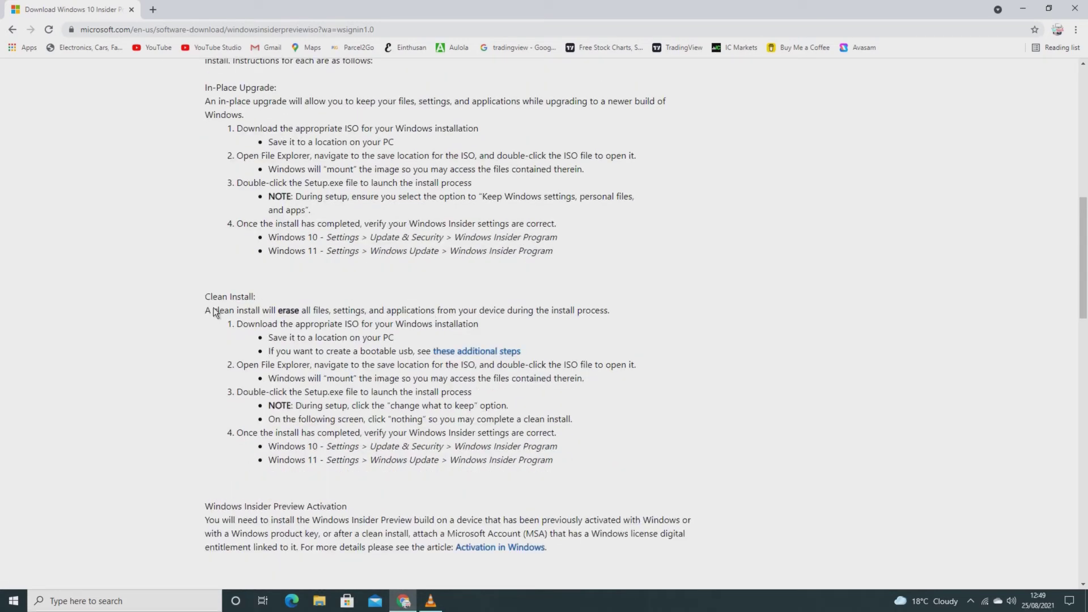
{"action": "left_click_drag", "start_coordinate": [205, 311], "coordinate": [592, 469]}
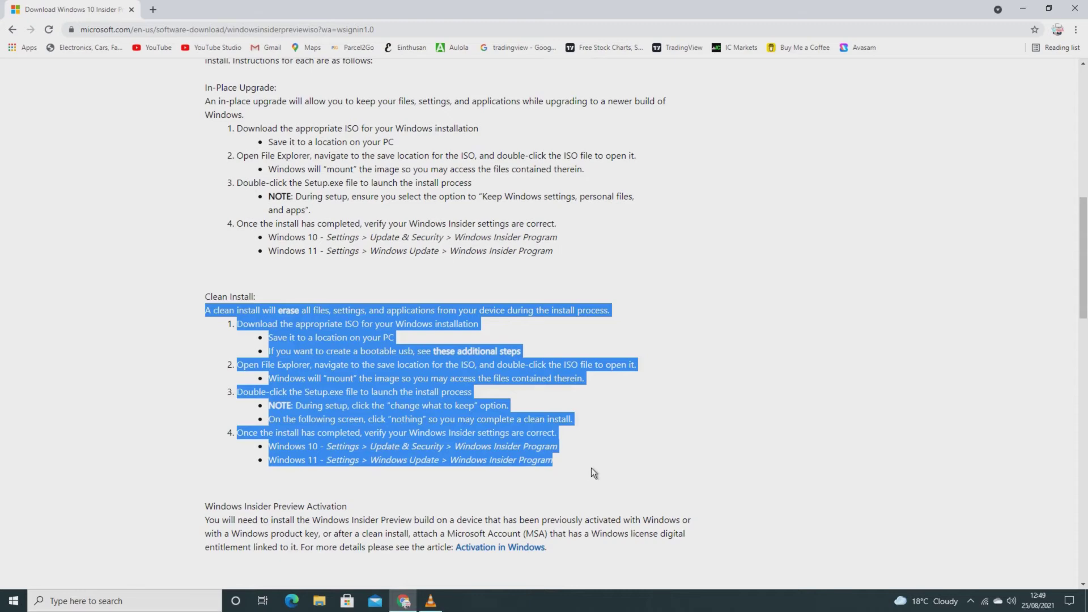
{"action": "left_click", "coordinate": [643, 447]}
{"action": "scroll", "coordinate": [556, 416], "scroll_direction": "down", "scroll_amount": 3}
{"action": "scroll", "coordinate": [187, 316], "scroll_direction": "down", "scroll_amount": 6}
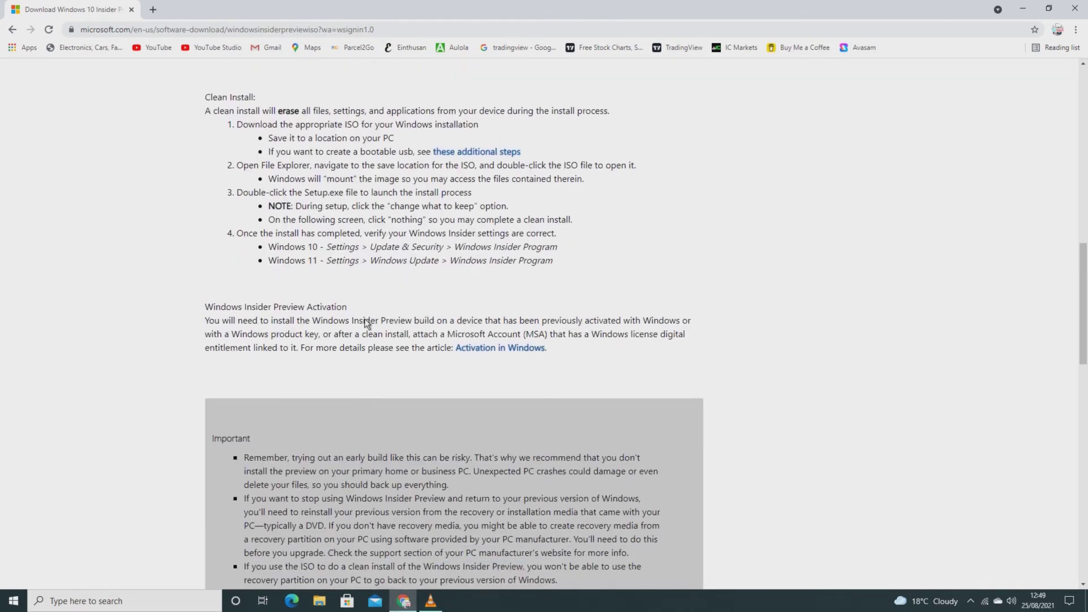
Select and confirm the Windows 11 Insider Preview (Beta Channel) - Build 22000.132 edition for download
{"action": "scroll", "coordinate": [162, 245], "scroll_direction": "down", "scroll_amount": 3}
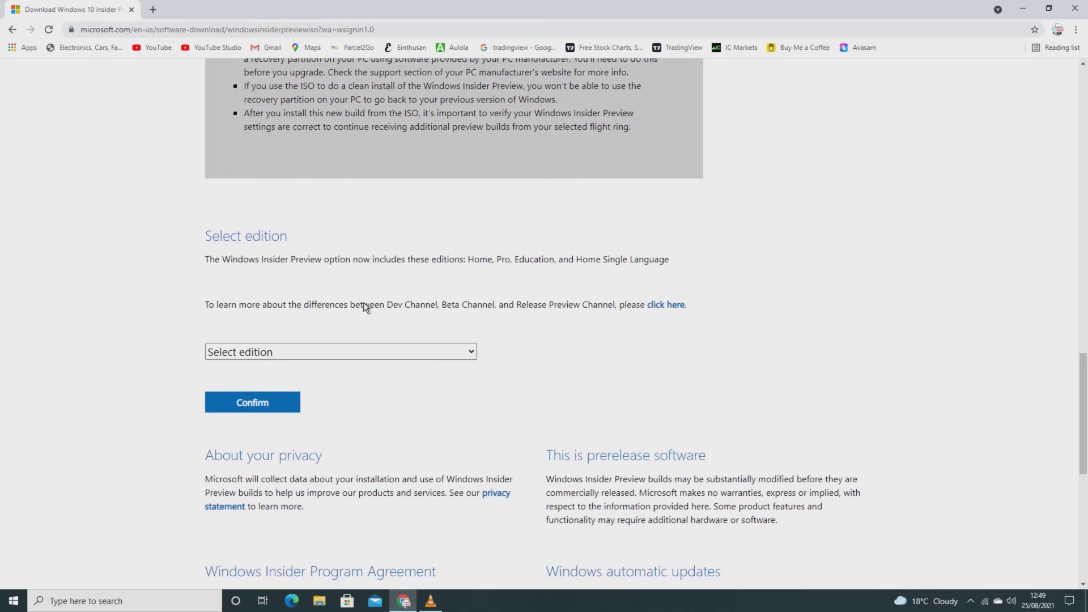
{"action": "scroll", "coordinate": [148, 292], "scroll_direction": "down", "scroll_amount": 2}
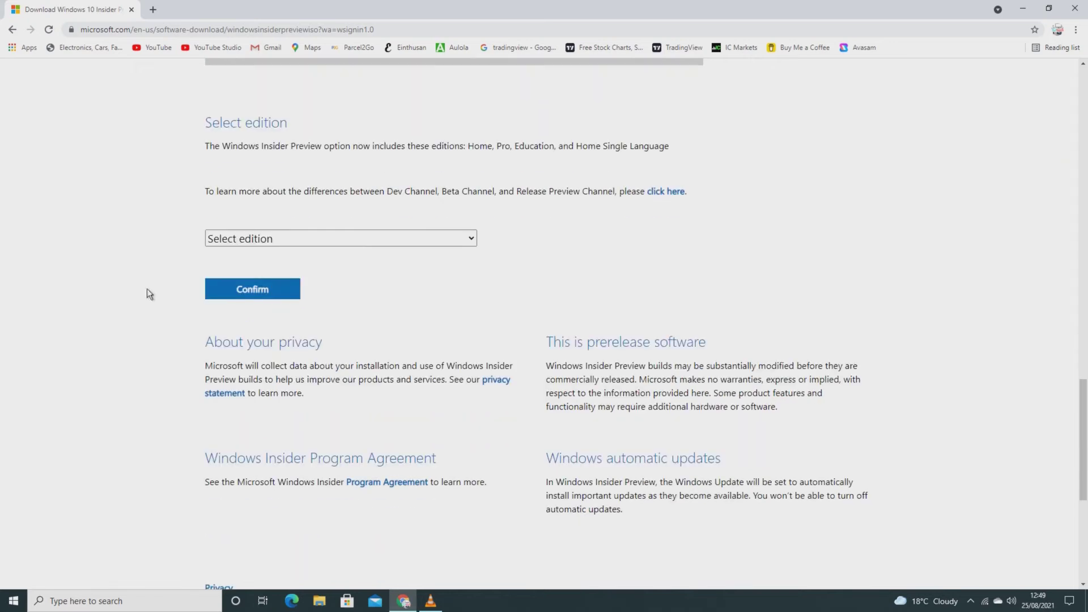
{"action": "left_click", "coordinate": [267, 239]}
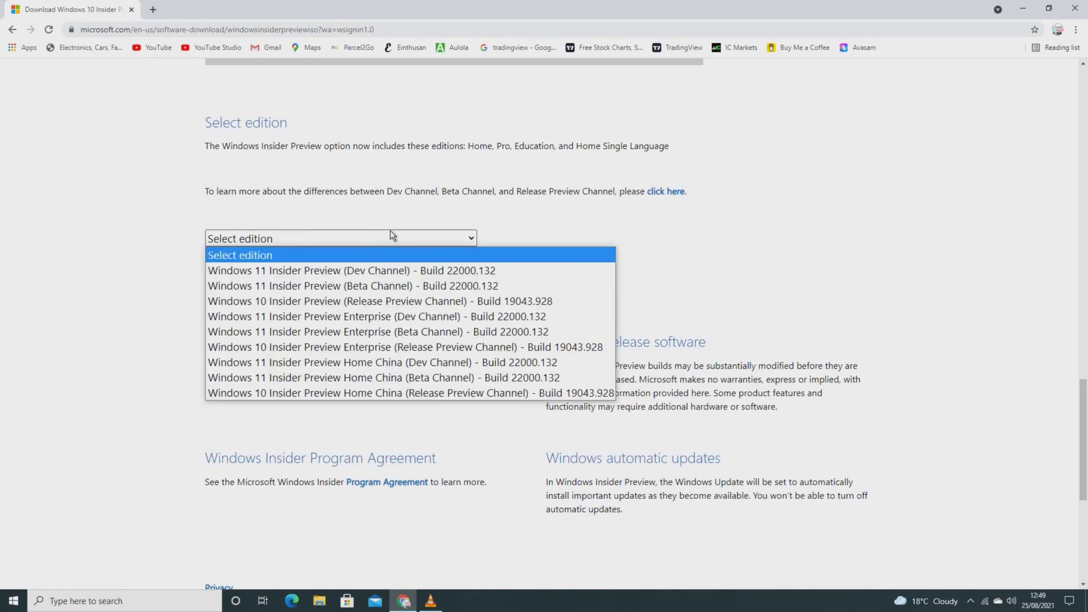
{"action": "left_click", "coordinate": [311, 286]}
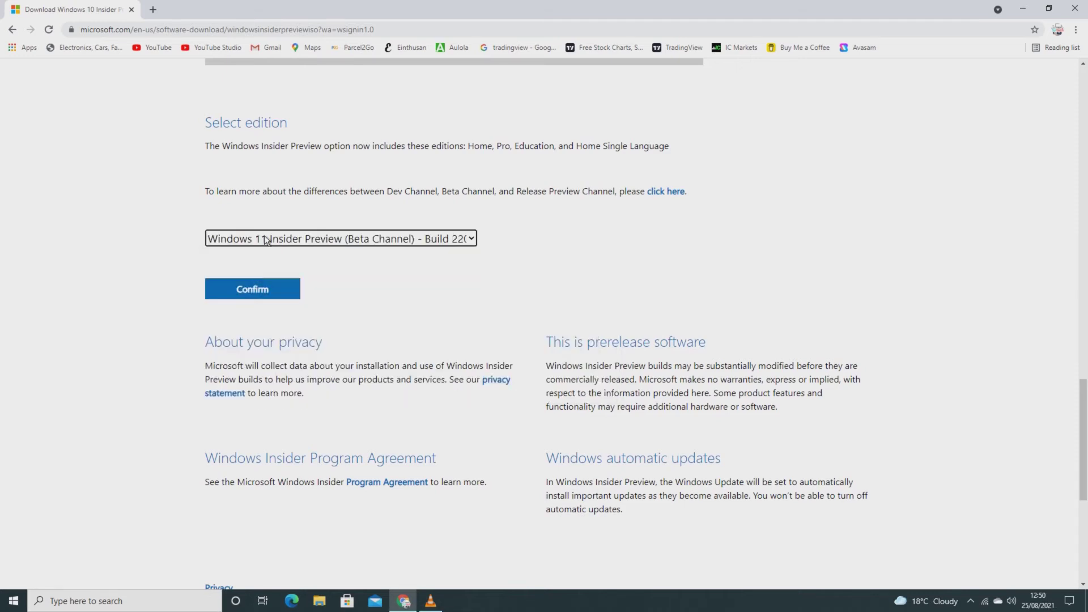
{"action": "left_click", "coordinate": [253, 289]}
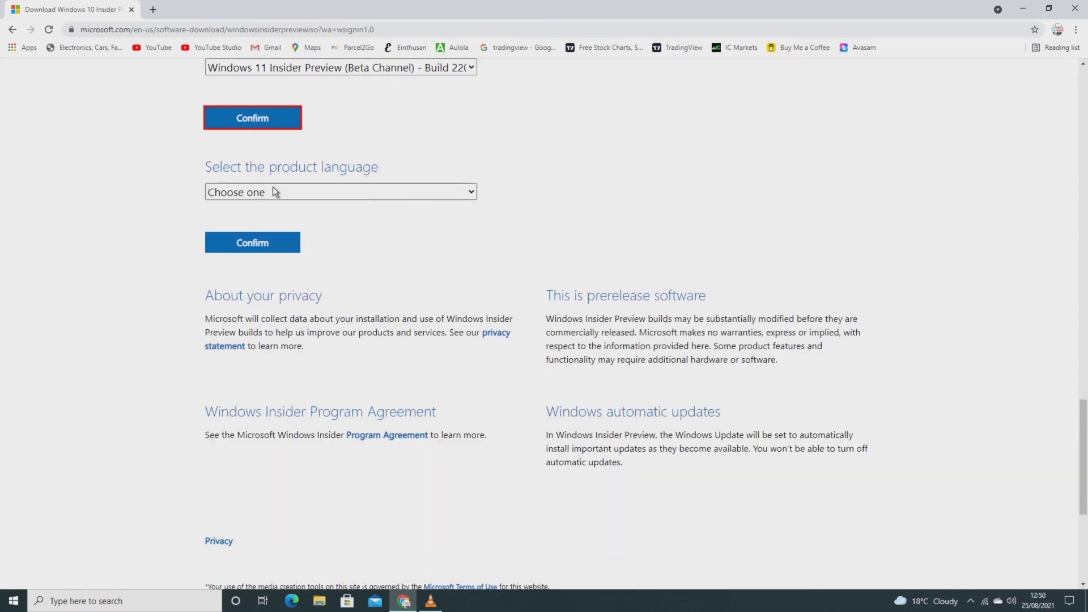
Confirm English (United Kingdom) as the product language and start the 64-bit download of Windows 11 Client Insider Preview - Build 22000.132
{"action": "left_click", "coordinate": [340, 192]}
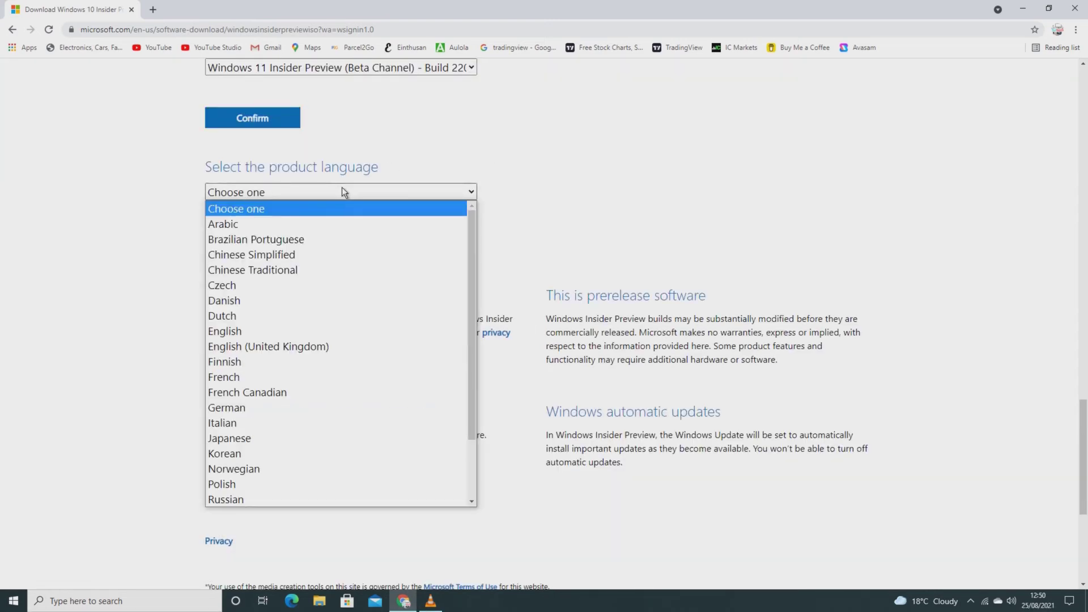
{"action": "scroll", "coordinate": [328, 360], "scroll_direction": "down", "scroll_amount": 2}
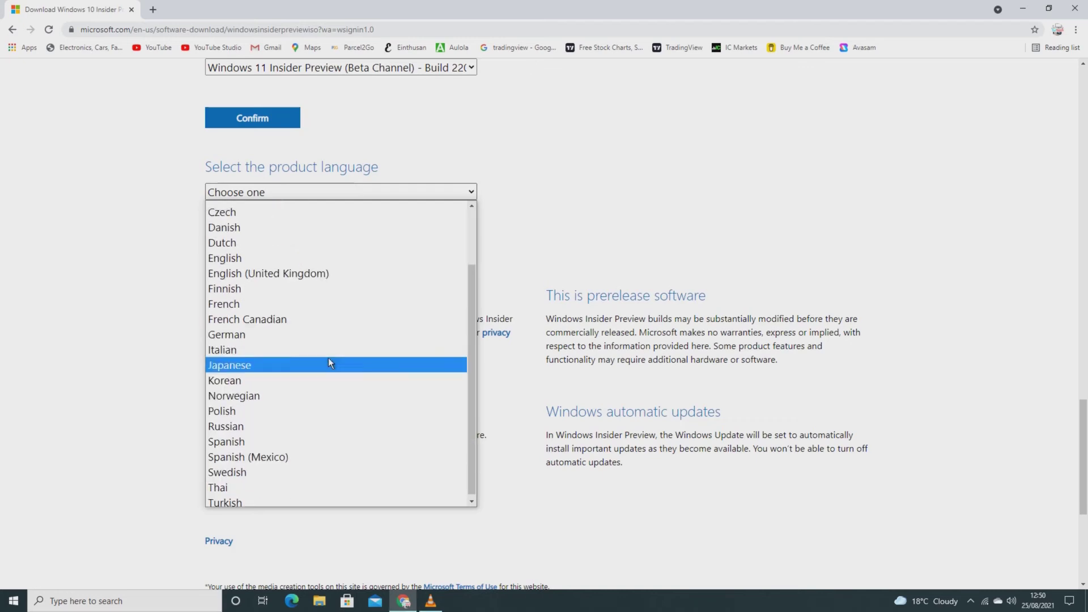
{"action": "scroll", "coordinate": [328, 358], "scroll_direction": "up", "scroll_amount": 2}
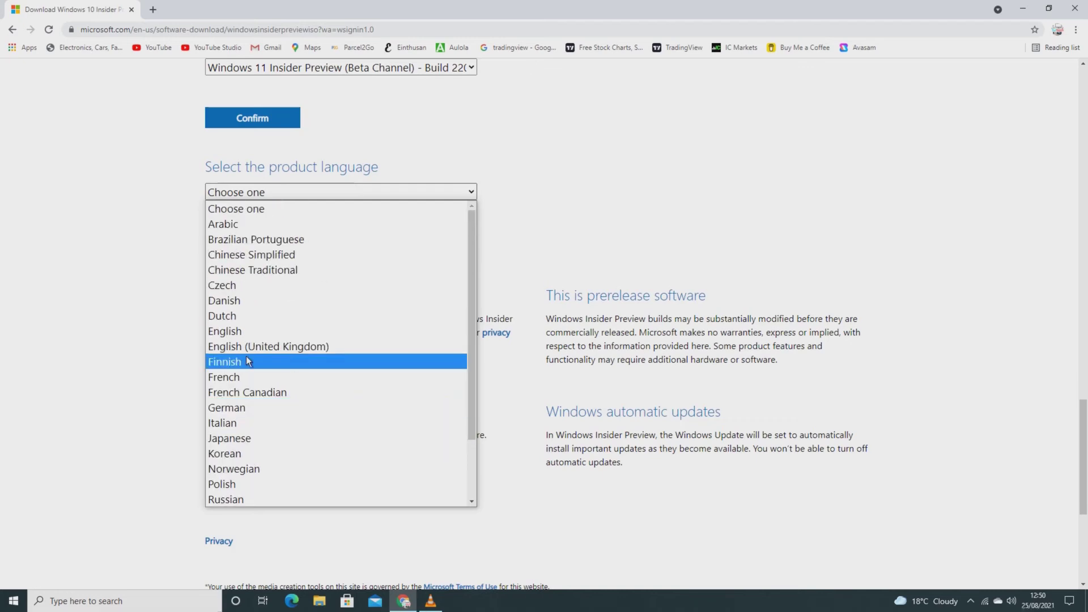
{"action": "left_click", "coordinate": [280, 348]}
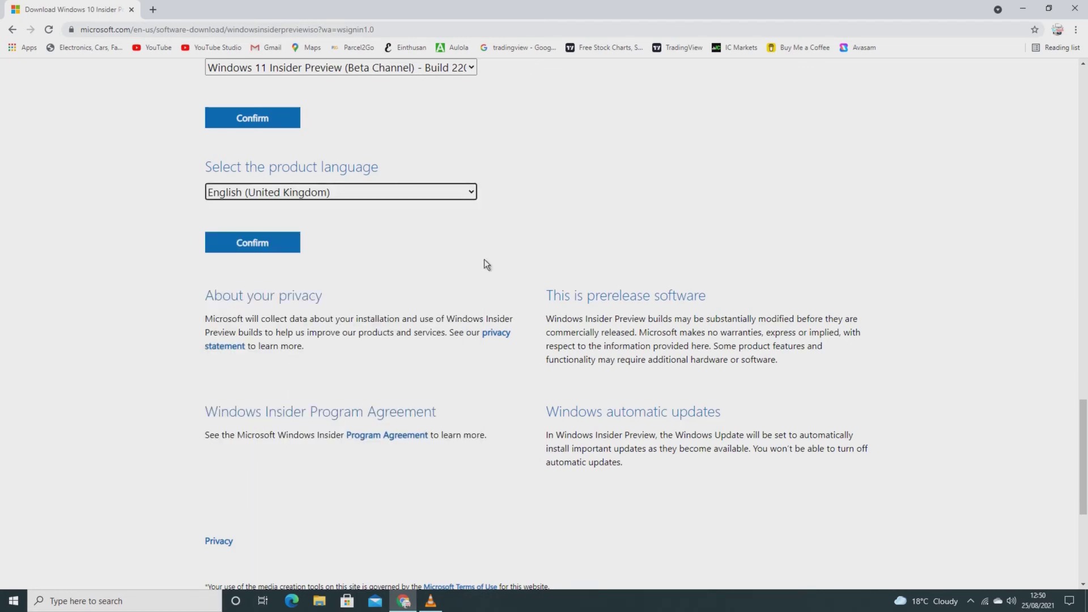
{"action": "left_click", "coordinate": [242, 247]}
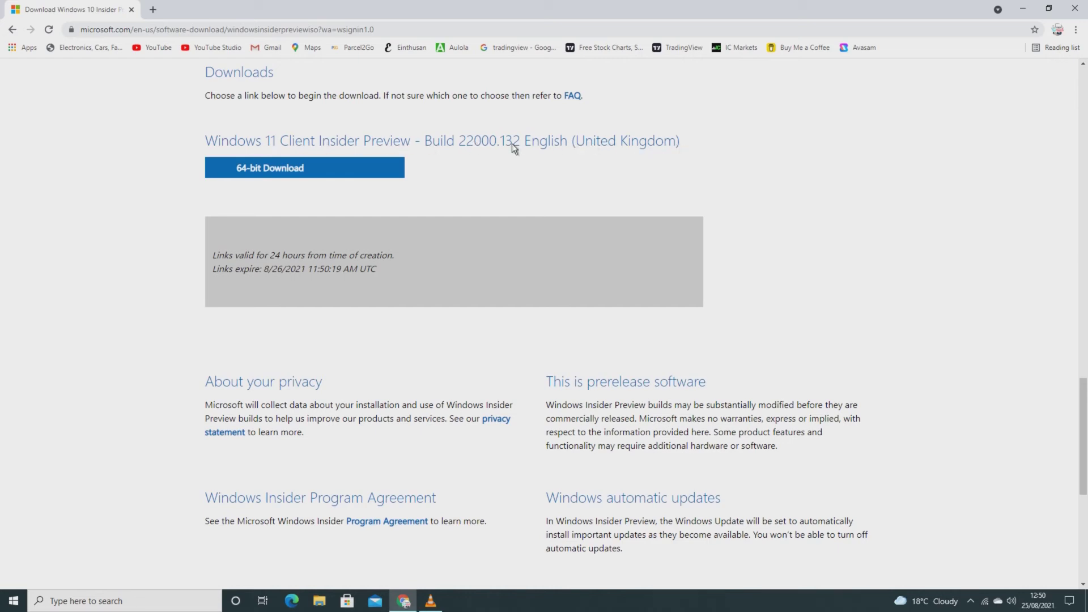
{"action": "left_click", "coordinate": [288, 169]}
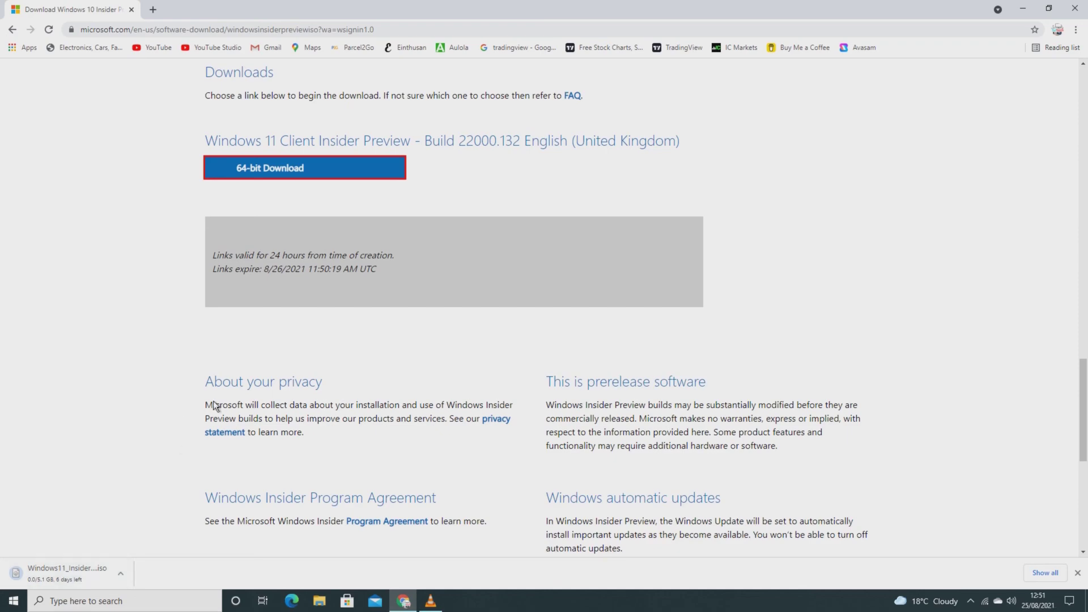
Look back over the page's ISO download instructions, installation guidance and important notes, ending at the Downloads section
{"action": "scroll", "coordinate": [214, 405], "scroll_direction": "up", "scroll_amount": 5}
{"action": "scroll", "coordinate": [215, 391], "scroll_direction": "up", "scroll_amount": 15}
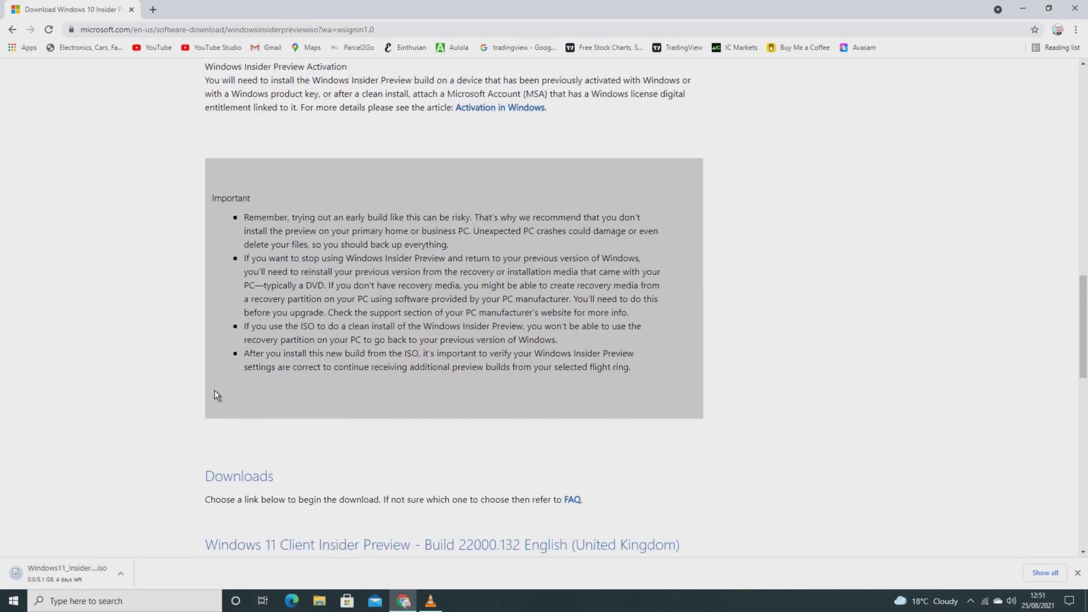
{"action": "scroll", "coordinate": [214, 395], "scroll_direction": "up", "scroll_amount": 2}
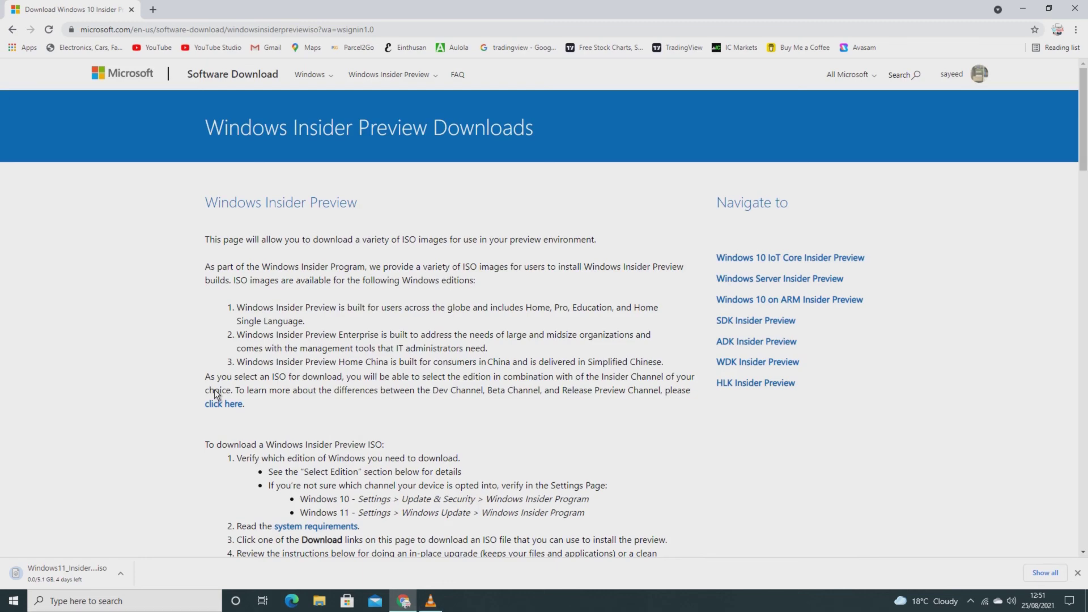
{"action": "scroll", "coordinate": [214, 389], "scroll_direction": "down", "scroll_amount": 3}
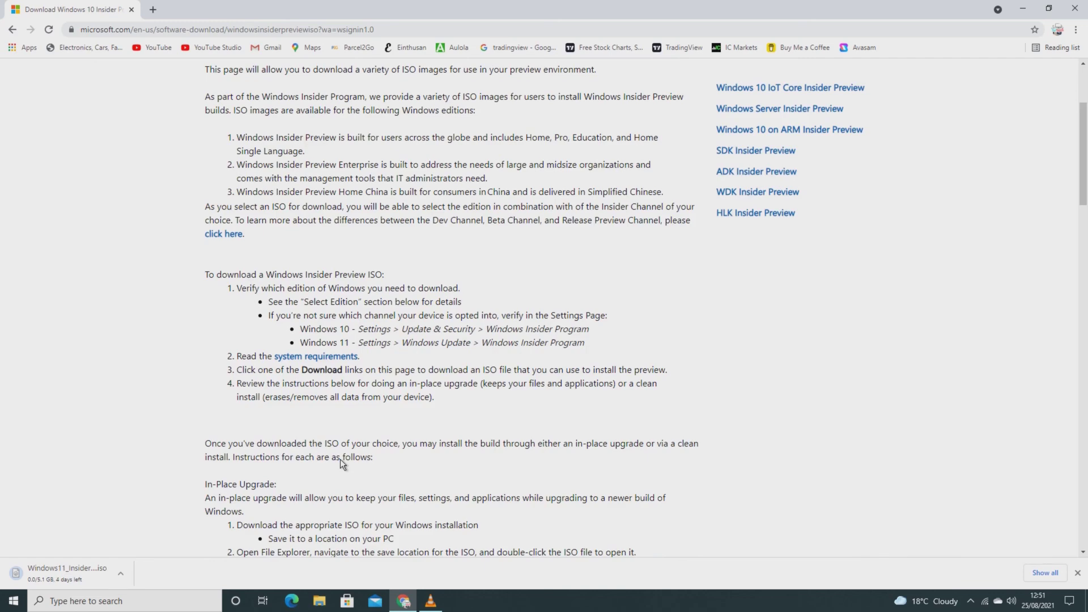
{"action": "scroll", "coordinate": [340, 459], "scroll_direction": "down", "scroll_amount": 3}
{"action": "scroll", "coordinate": [340, 459], "scroll_direction": "down", "scroll_amount": 15}
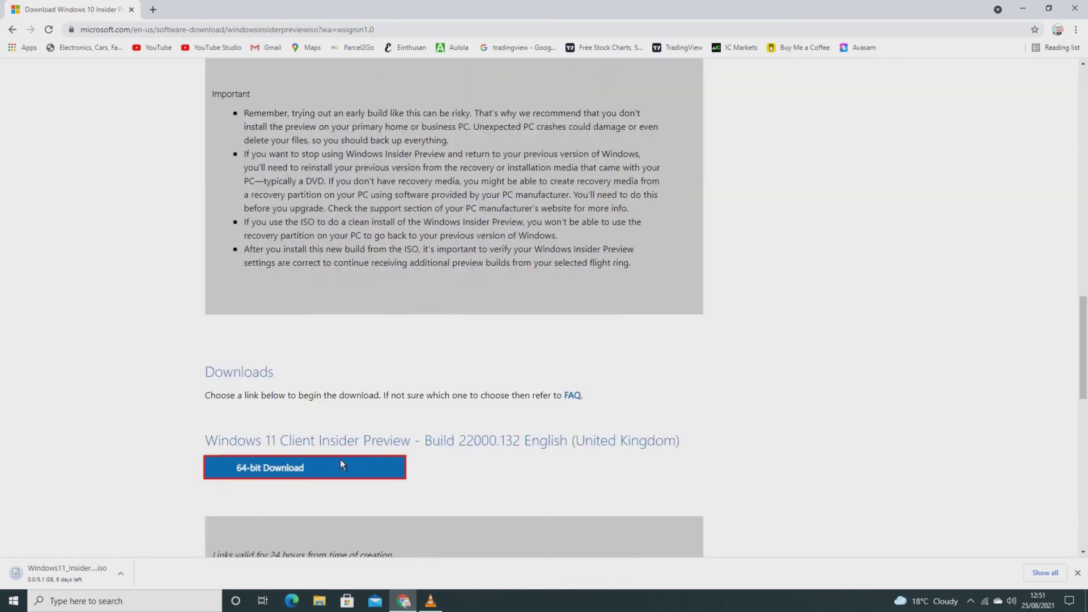